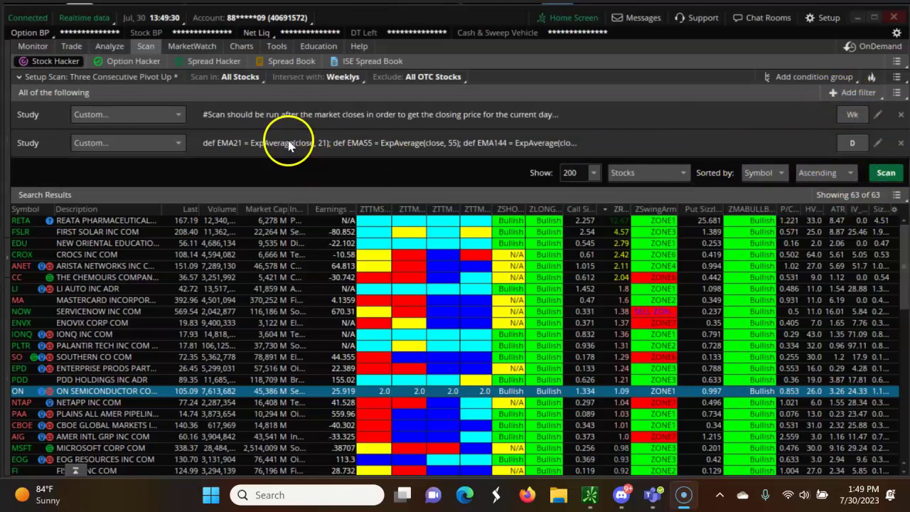
Rerun the scan with the second study on weekly bars, then again on daily bars.
{"action": "left_click", "coordinate": [852, 144]}
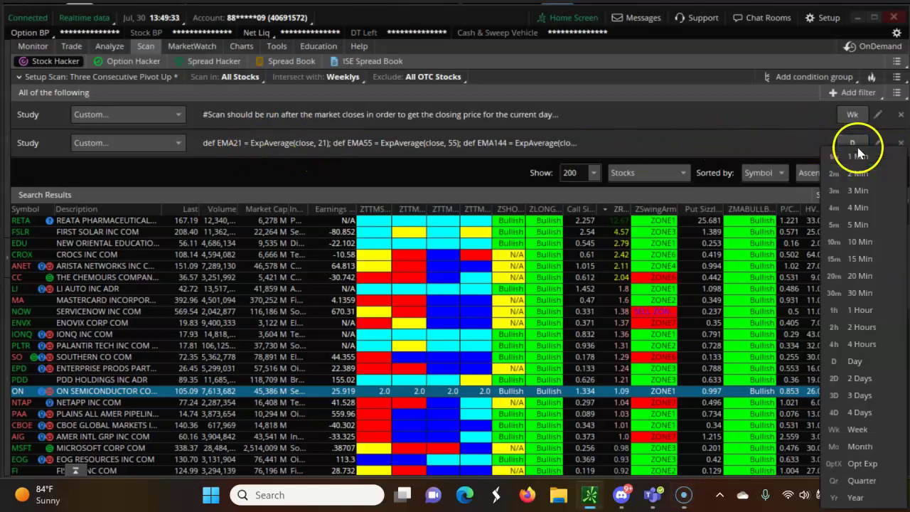
{"action": "left_click", "coordinate": [857, 429]}
{"action": "left_click", "coordinate": [885, 173]}
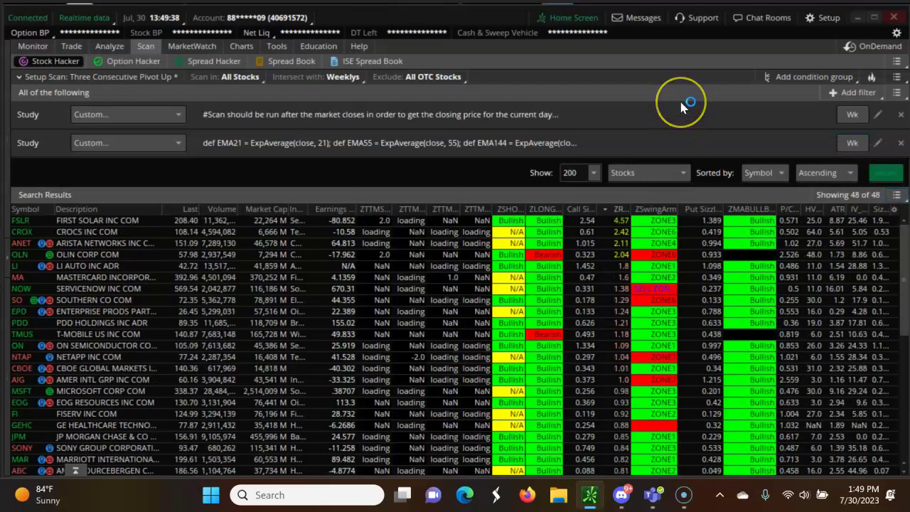
{"action": "left_click", "coordinate": [852, 142]}
{"action": "left_click", "coordinate": [857, 359]}
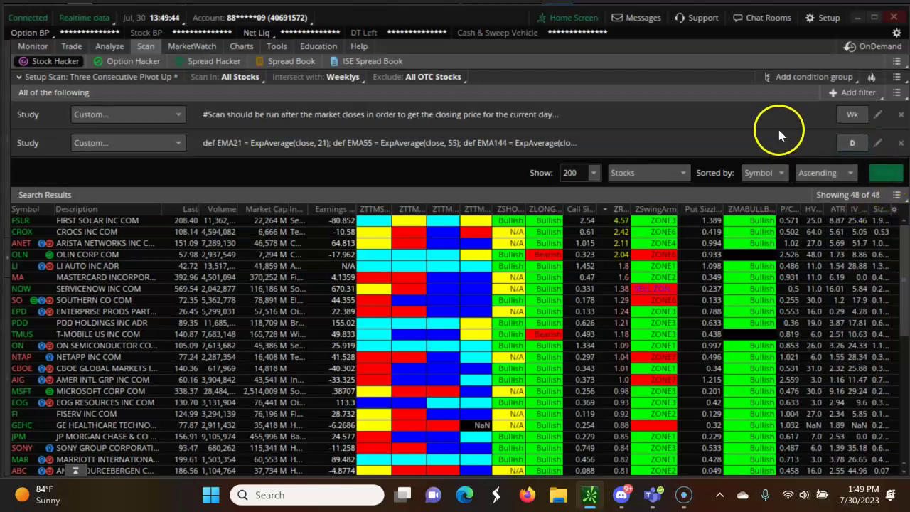
{"action": "left_click", "coordinate": [886, 175]}
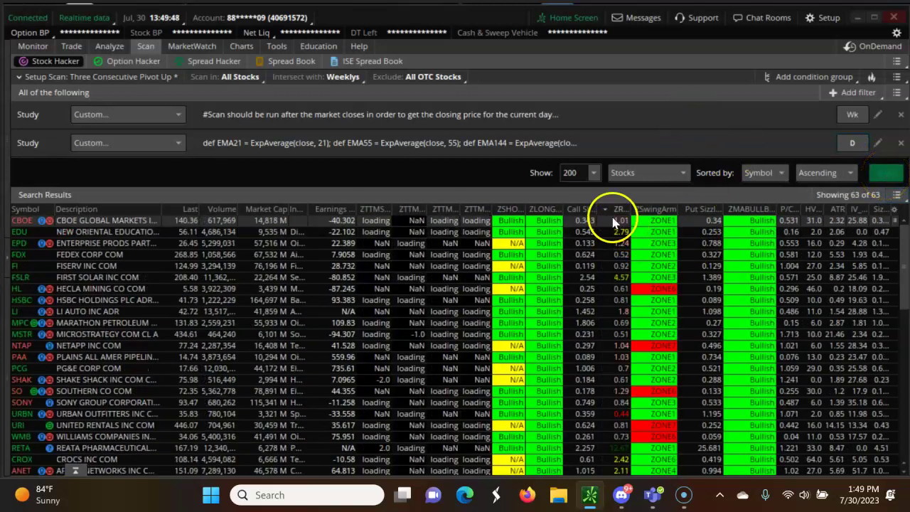
Sort results descending by ZR, then view the RETA 1-hour chart panned to earlier bars.
{"action": "left_click", "coordinate": [612, 209]}
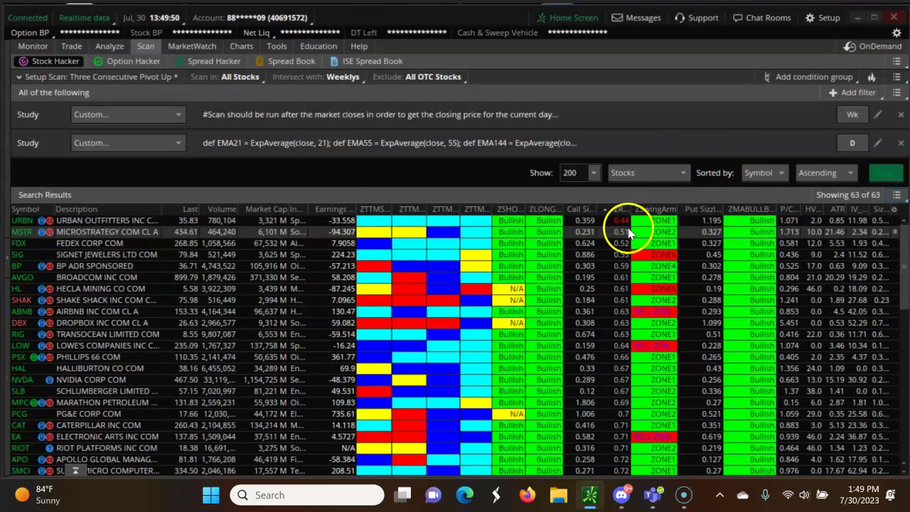
{"action": "left_click", "coordinate": [613, 209]}
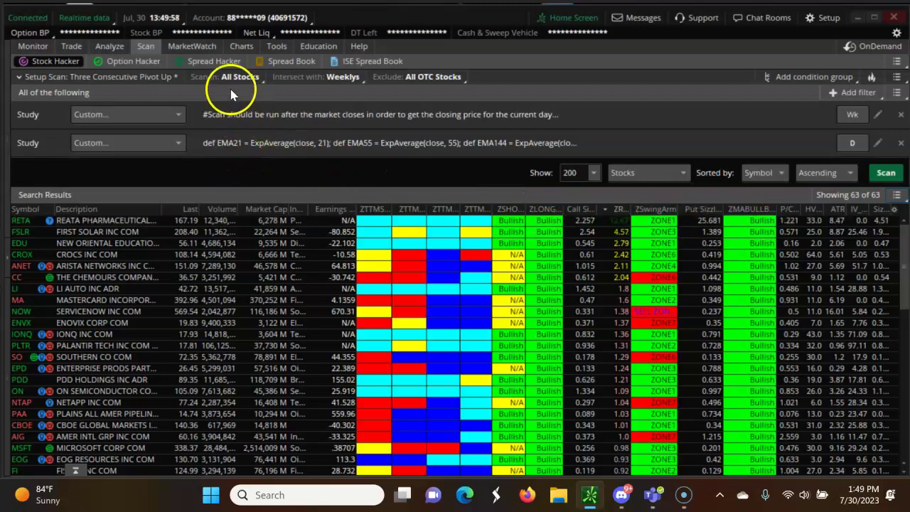
{"action": "left_click", "coordinate": [237, 46]}
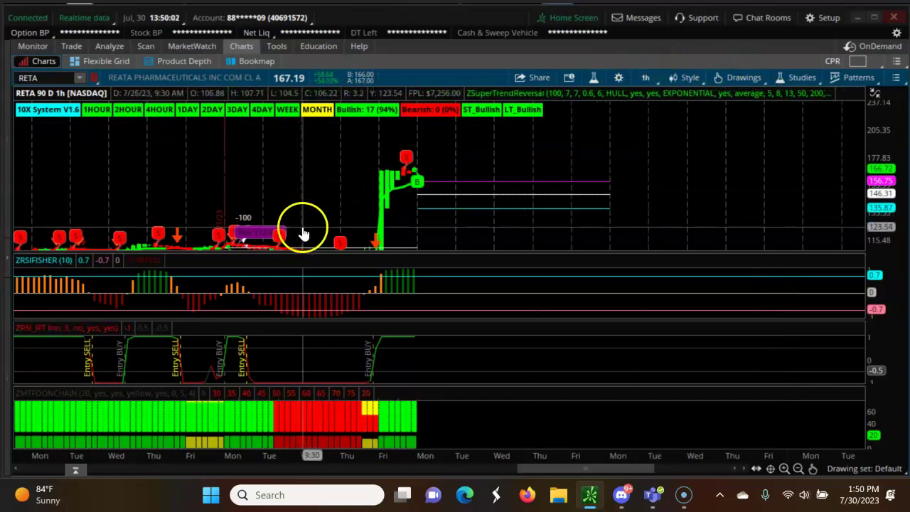
{"action": "left_click_drag", "start_coordinate": [303, 234], "coordinate": [412, 203]}
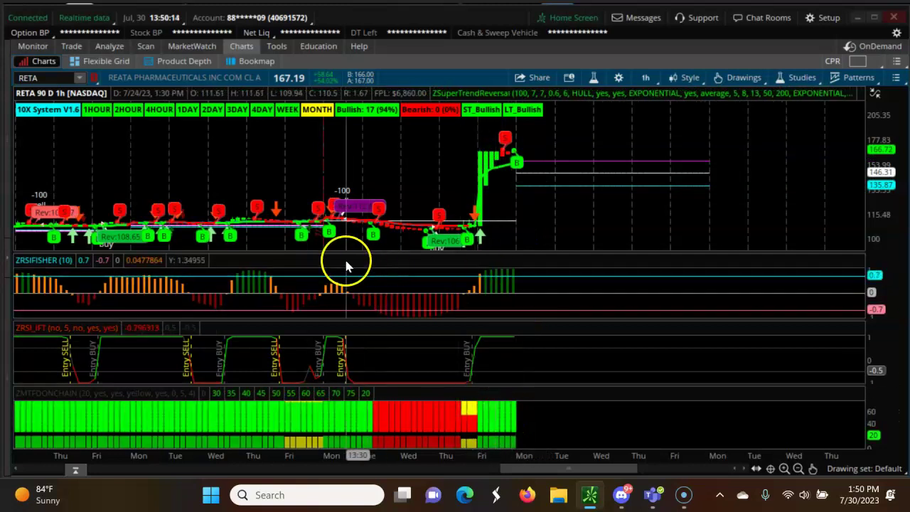
Select FSLR in the scan results, load the First Solar 1-hour chart, and pan to earlier bars.
{"action": "left_click", "coordinate": [145, 47]}
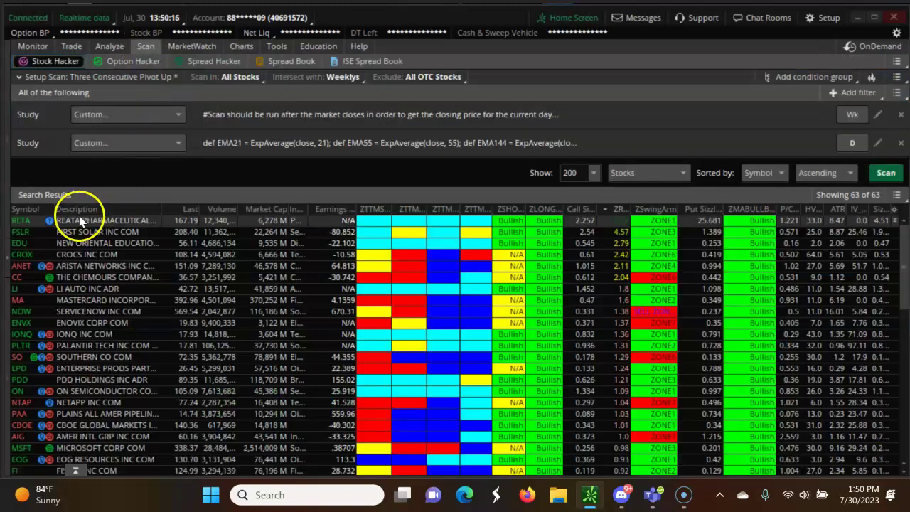
{"action": "left_click", "coordinate": [52, 235]}
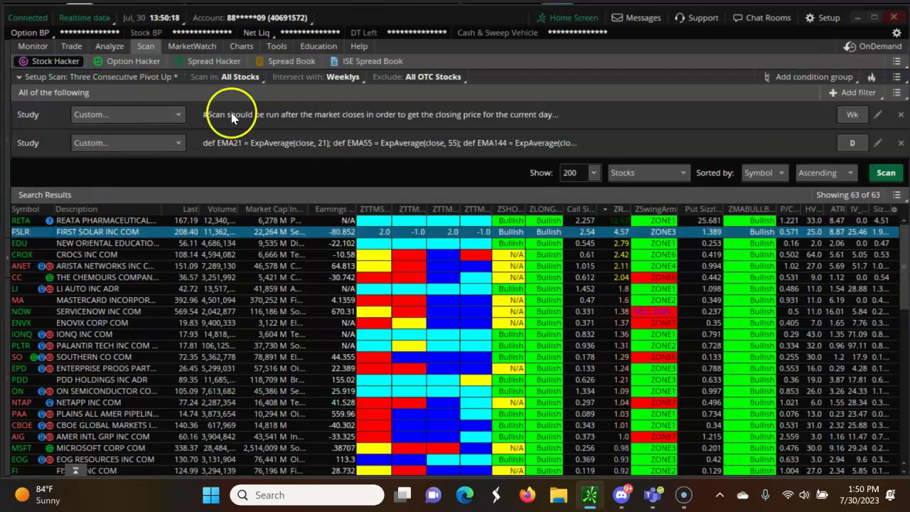
{"action": "left_click", "coordinate": [240, 46]}
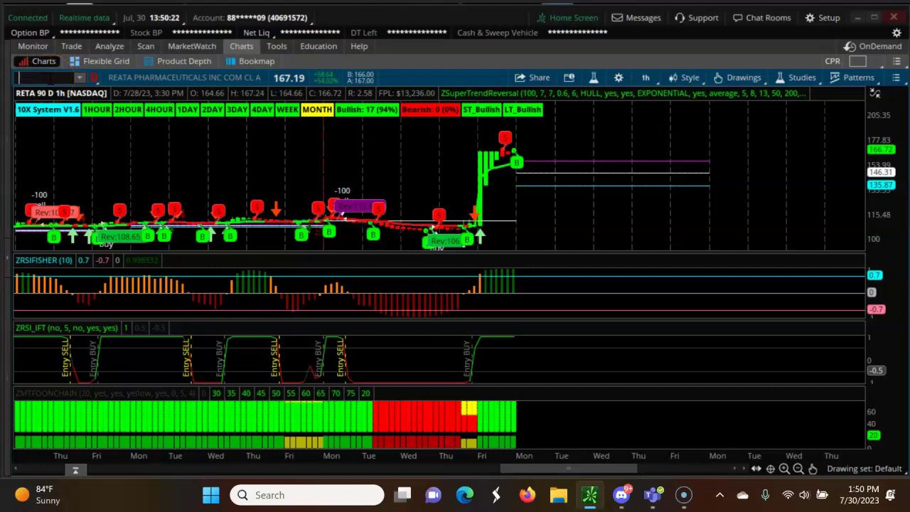
{"action": "left_click", "coordinate": [50, 78]}
{"action": "type", "text": "FSLR"}
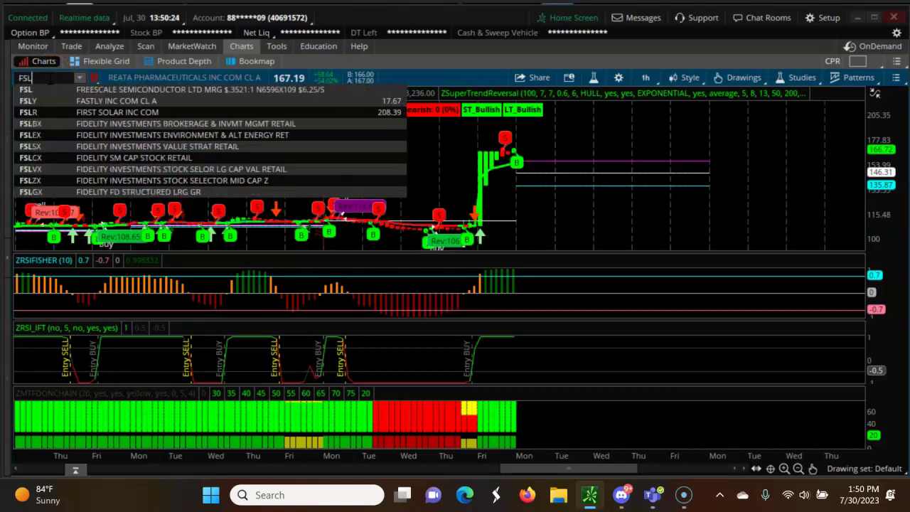
{"action": "left_click", "coordinate": [68, 89]}
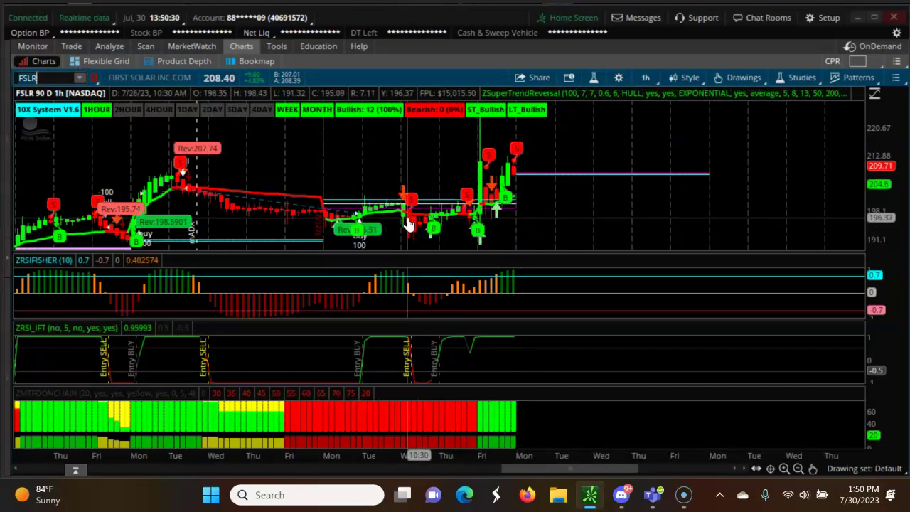
{"action": "left_click_drag", "start_coordinate": [386, 217], "coordinate": [481, 201]}
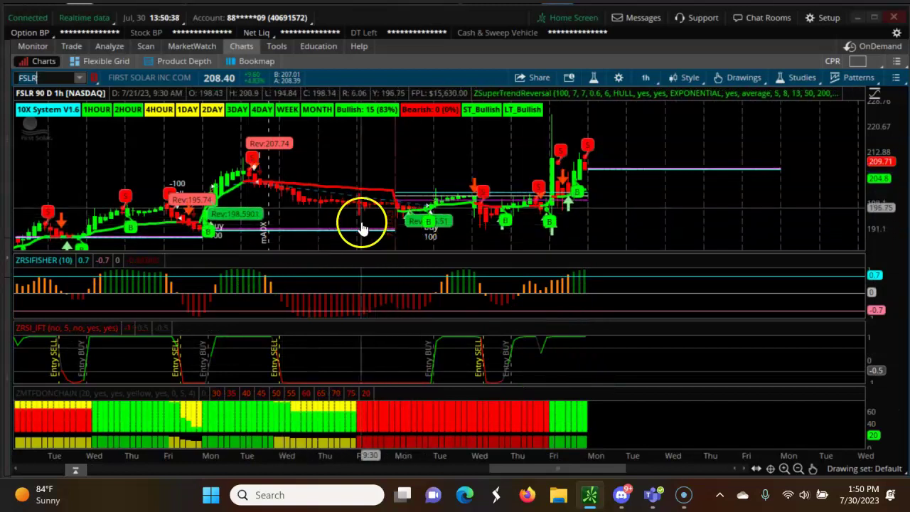
Select EDU in the scan results and load the New Oriental Education 1-hour chart.
{"action": "left_click", "coordinate": [145, 48]}
{"action": "left_click", "coordinate": [95, 244]}
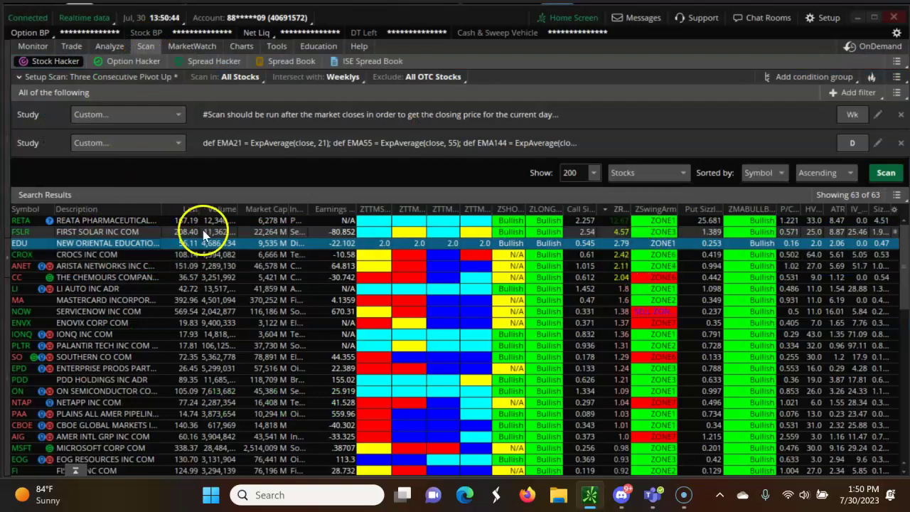
{"action": "left_click", "coordinate": [241, 47]}
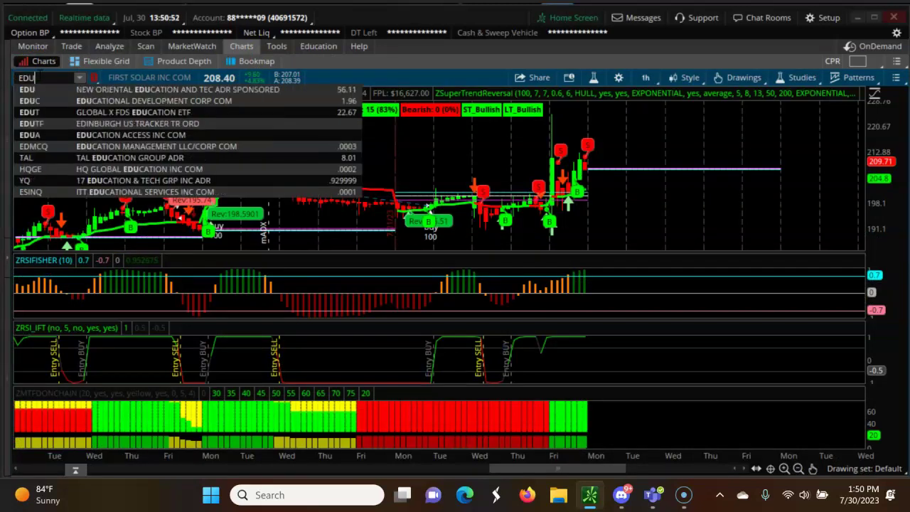
{"action": "left_click", "coordinate": [37, 90]}
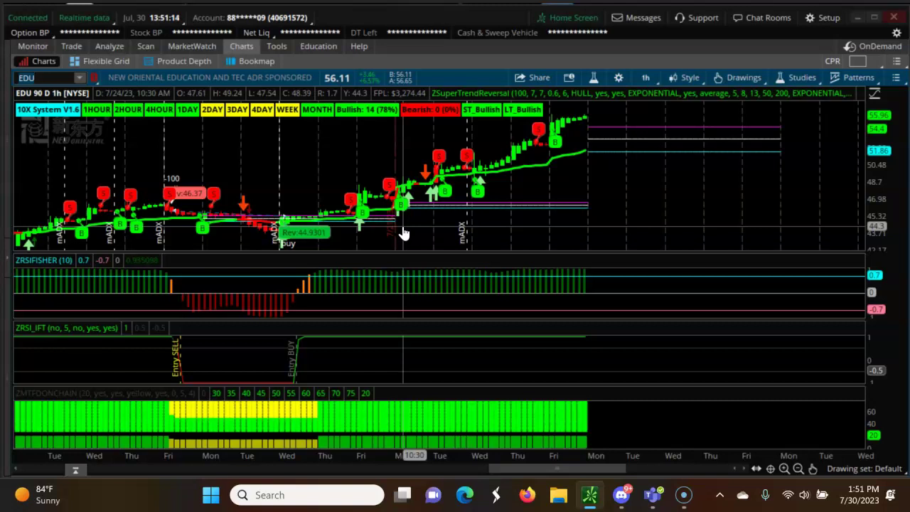
Look through the scan results past CROX and CC and select the IONQ row.
{"action": "left_click", "coordinate": [146, 45]}
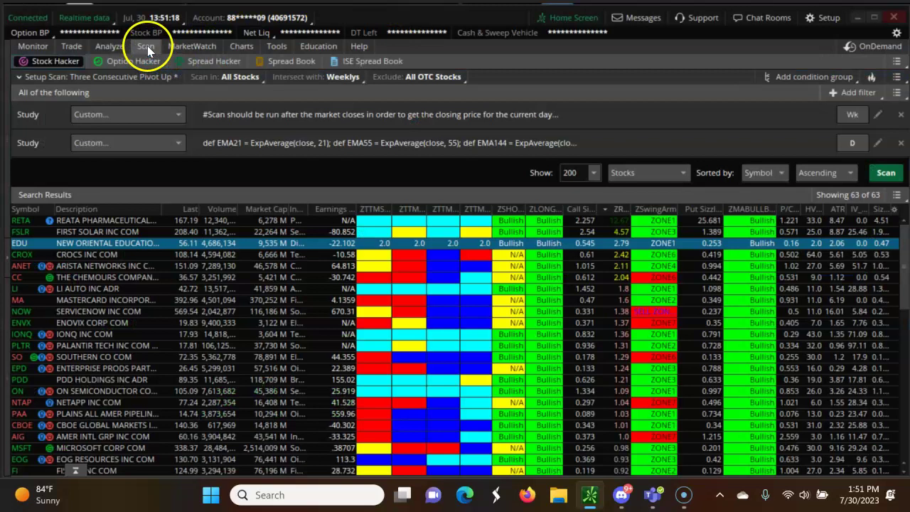
{"action": "left_click", "coordinate": [128, 255]}
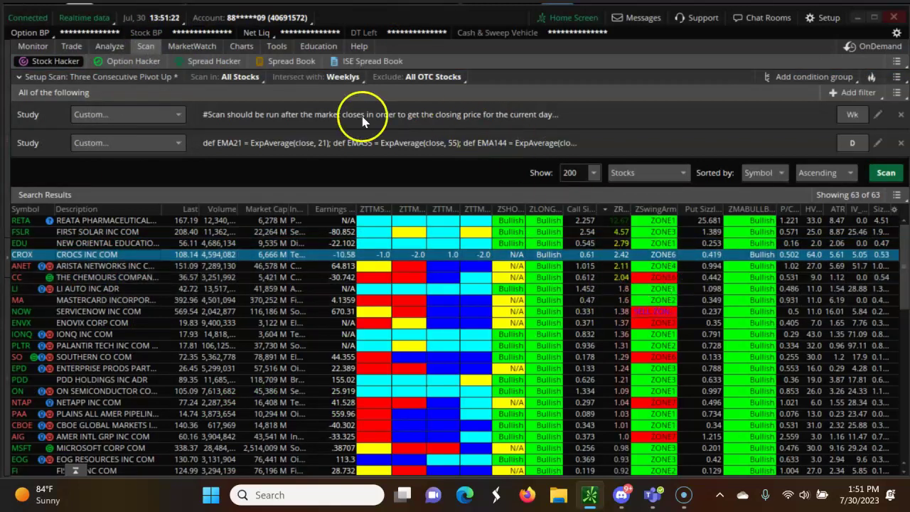
{"action": "left_click", "coordinate": [436, 277]}
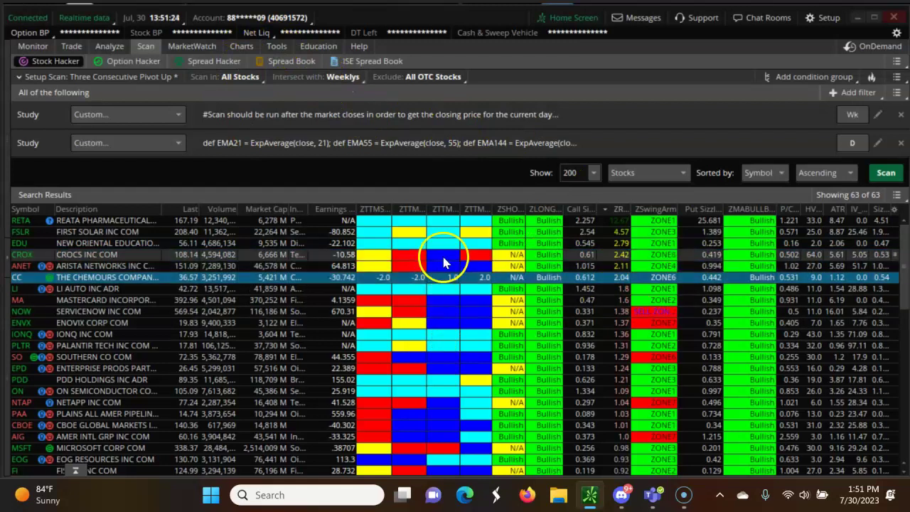
{"action": "left_click", "coordinate": [444, 256]}
{"action": "left_click", "coordinate": [443, 244]}
{"action": "left_click", "coordinate": [454, 335]}
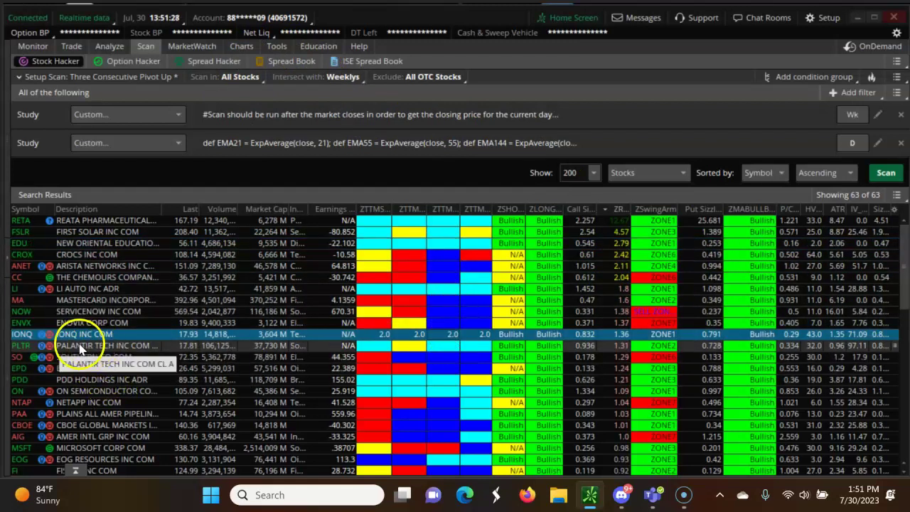
Load the IONQ Inc 1-hour chart by entering ION and picking IONQ INC COM.
{"action": "left_click", "coordinate": [230, 52]}
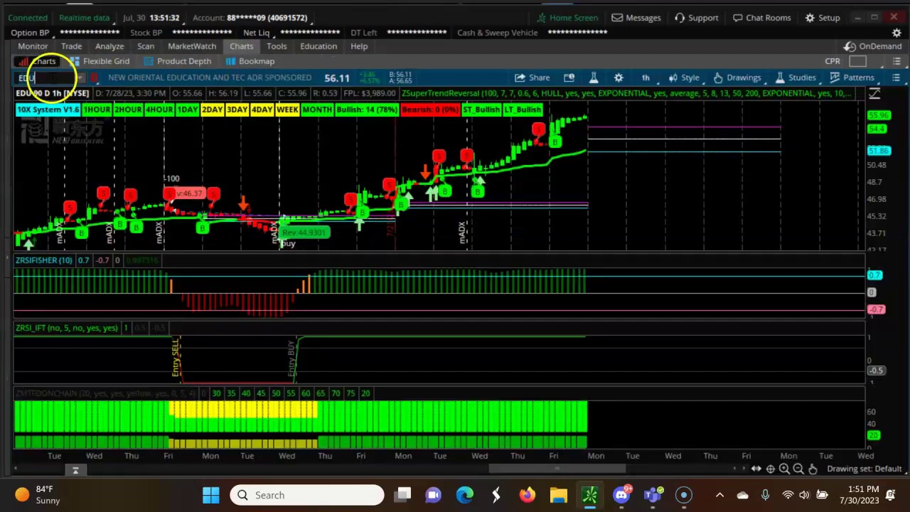
{"action": "left_click", "coordinate": [50, 77]}
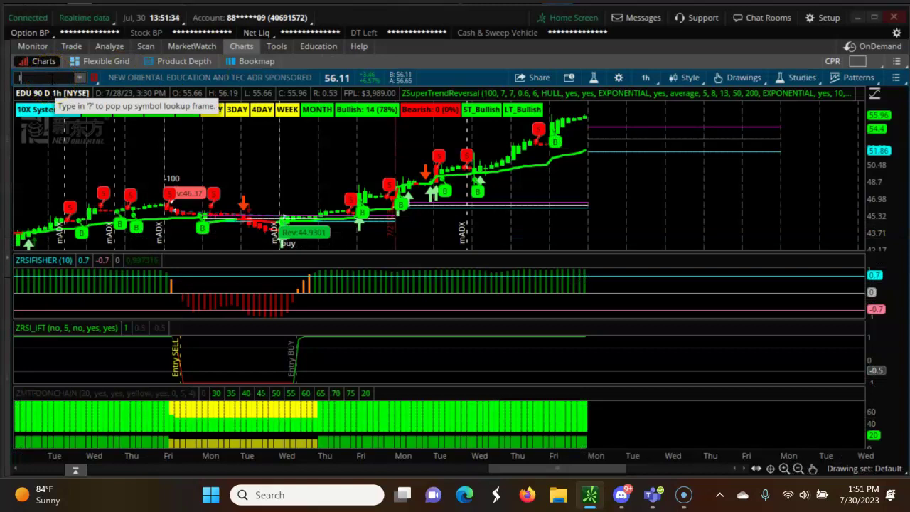
{"action": "type", "text": "IONQ"}
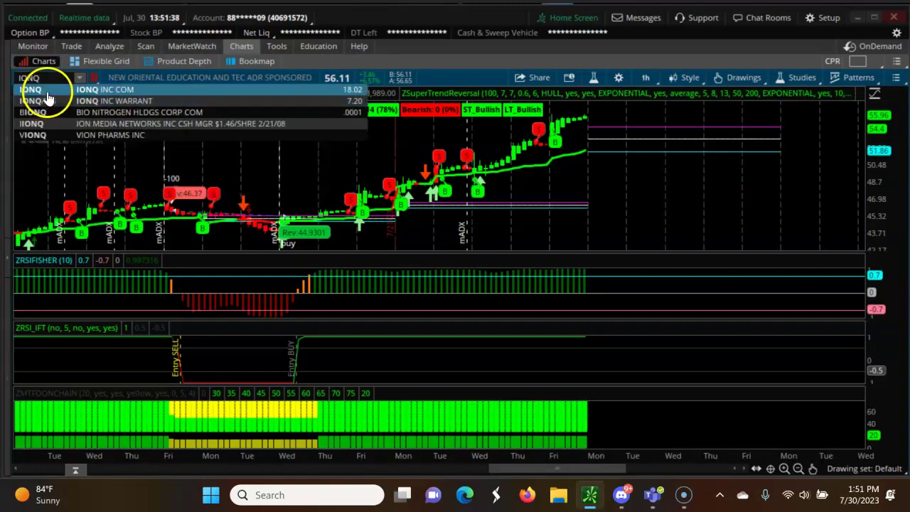
{"action": "left_click", "coordinate": [46, 92]}
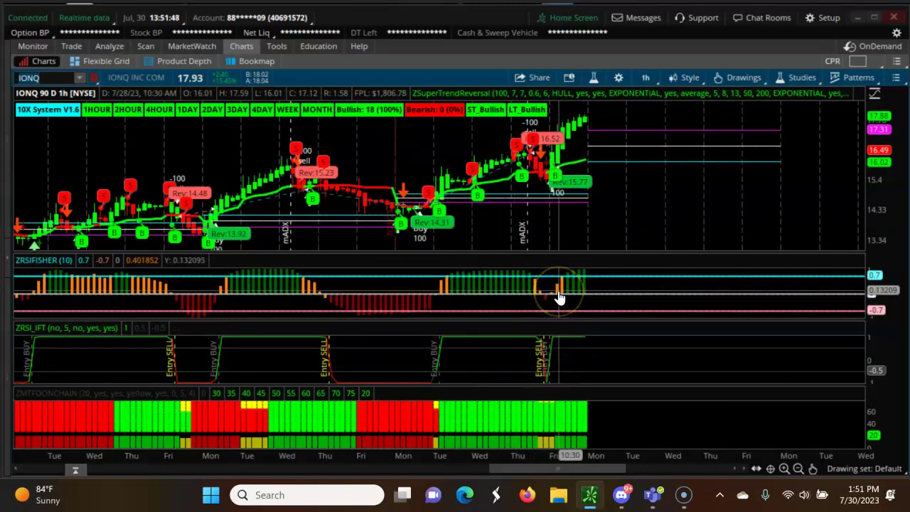
Select PLTR in the scan results and load the Palantir Tech 1-hour chart.
{"action": "left_click", "coordinate": [145, 47]}
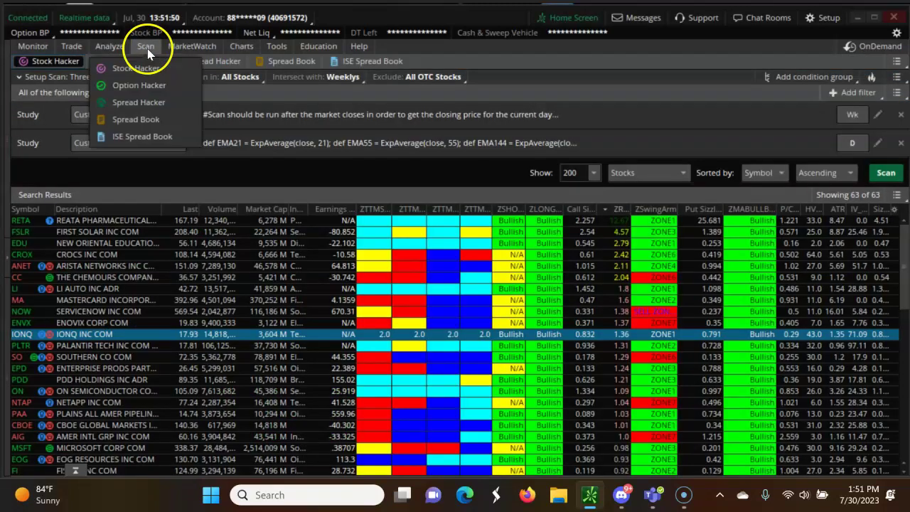
{"action": "left_click", "coordinate": [40, 346]}
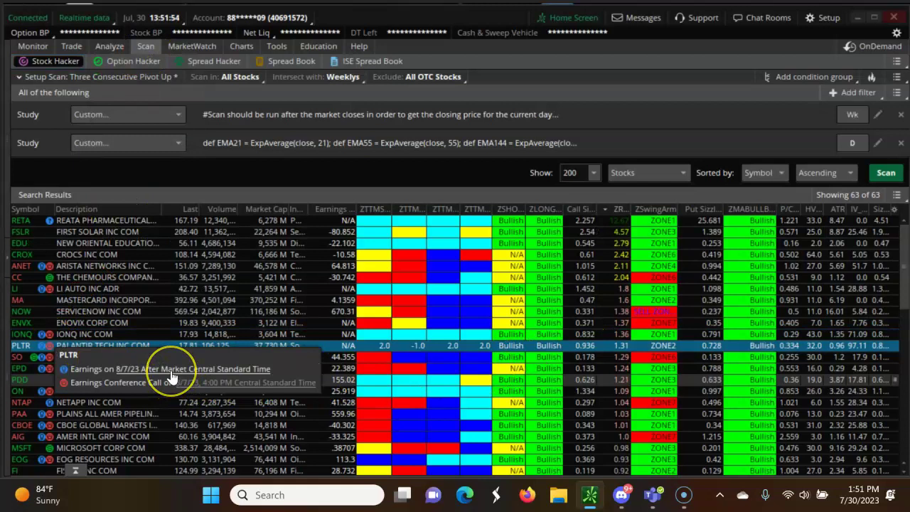
{"action": "left_click", "coordinate": [239, 47]}
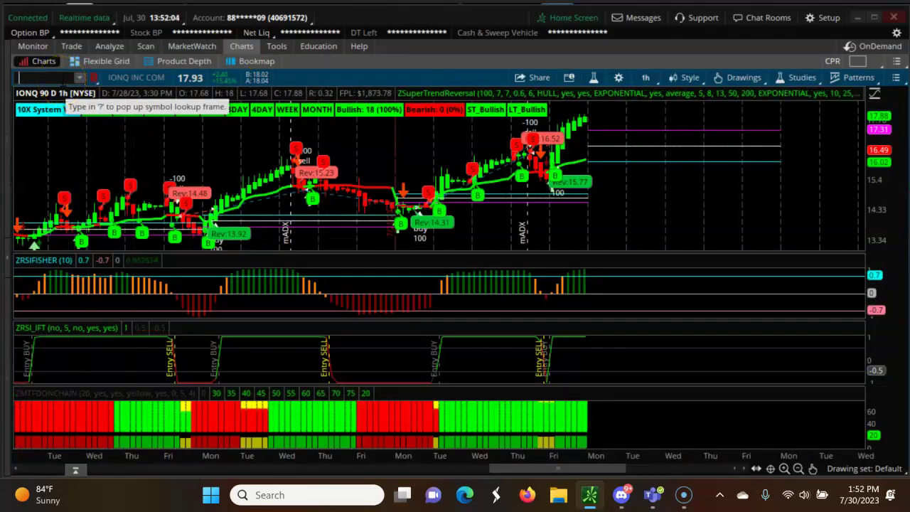
{"action": "left_click", "coordinate": [63, 82]}
{"action": "type", "text": "PLTR"}
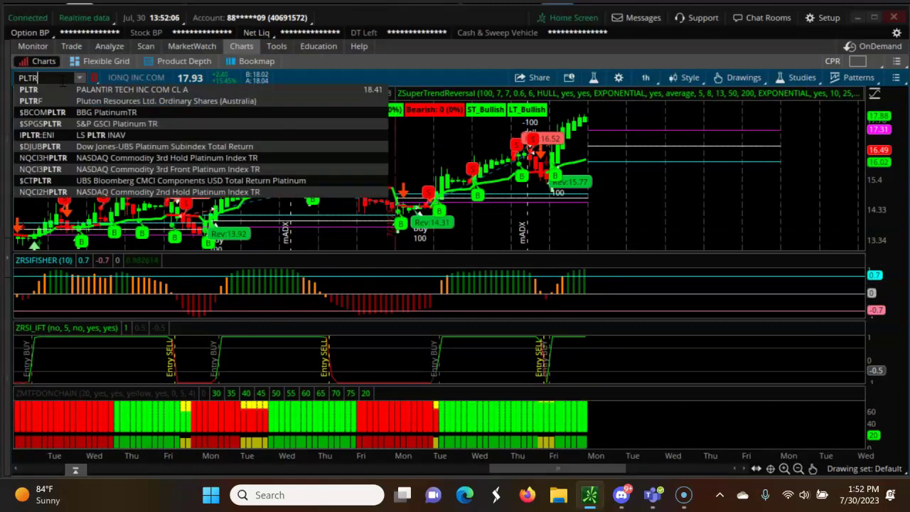
{"action": "left_click", "coordinate": [55, 88]}
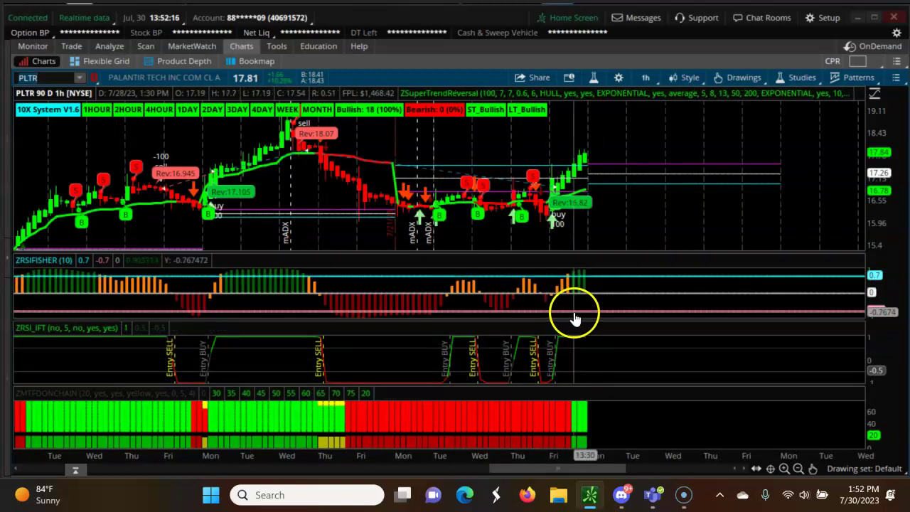
Select PDD and ON in the scan results, then load the PDD Holdings 1-hour chart.
{"action": "left_click", "coordinate": [147, 47]}
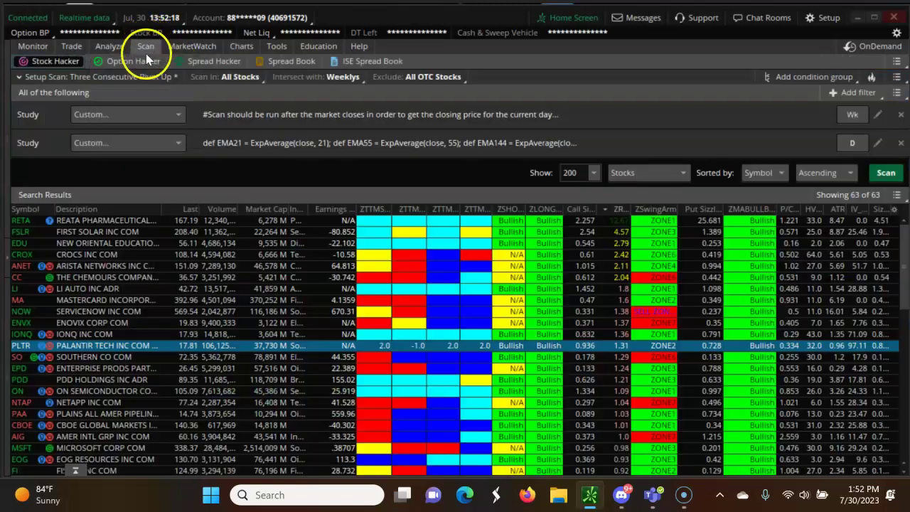
{"action": "left_click", "coordinate": [453, 385]}
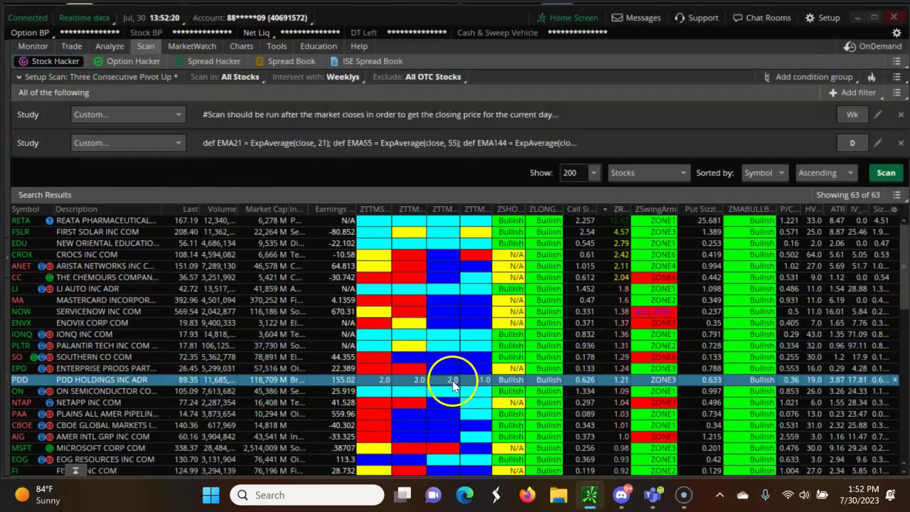
{"action": "left_click", "coordinate": [453, 392]}
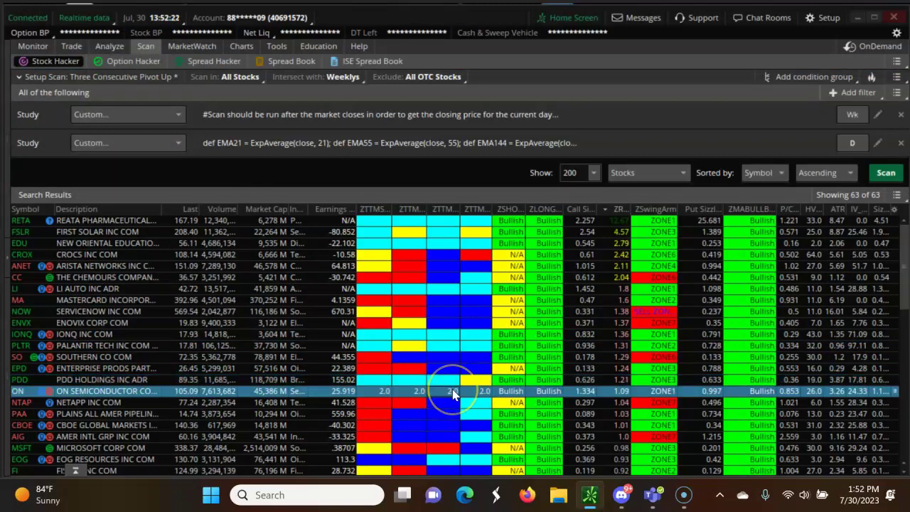
{"action": "left_click", "coordinate": [453, 393]}
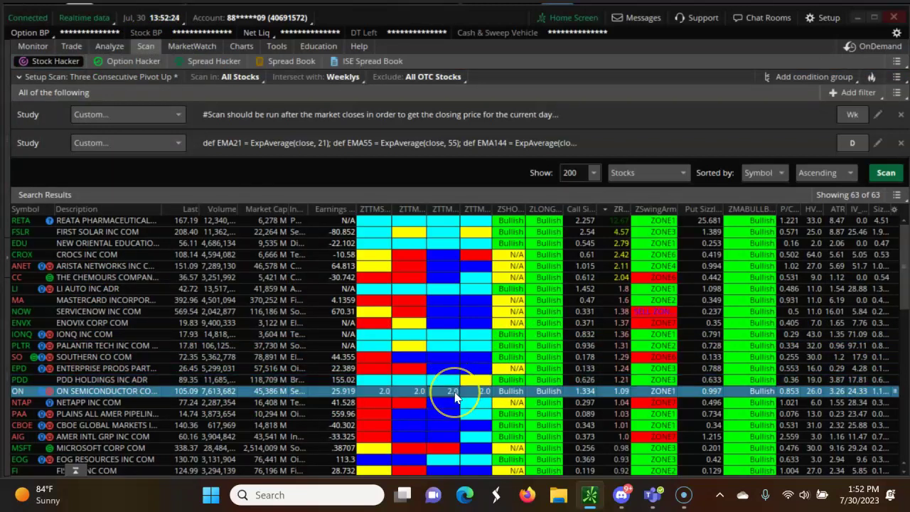
{"action": "left_click", "coordinate": [240, 47]}
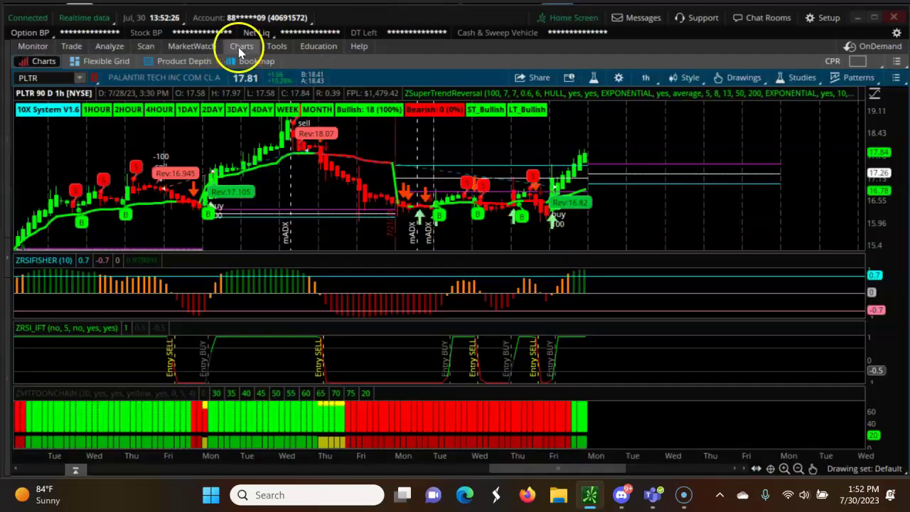
{"action": "left_click", "coordinate": [51, 80]}
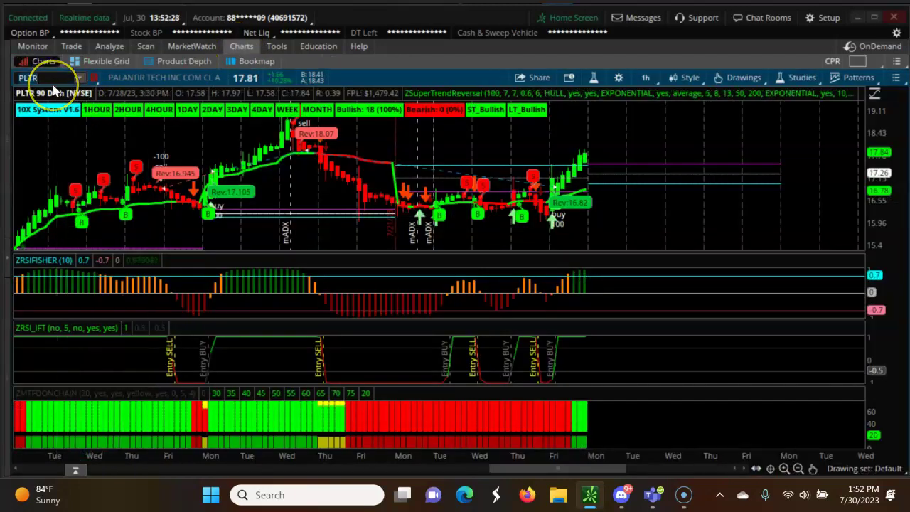
{"action": "type", "text": "PDD"}
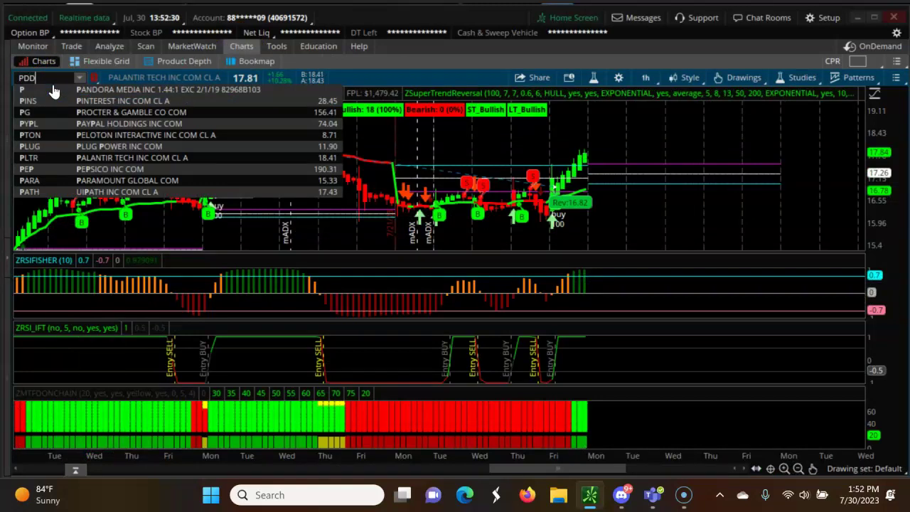
{"action": "left_click", "coordinate": [53, 90]}
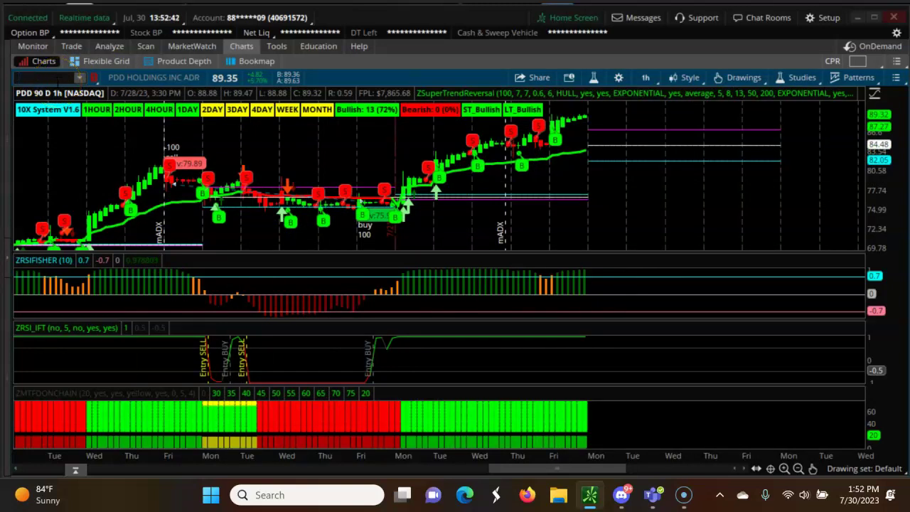
Enter ON and load the ON Semiconductor Corp 1-hour chart.
{"action": "type", "text": "N"}
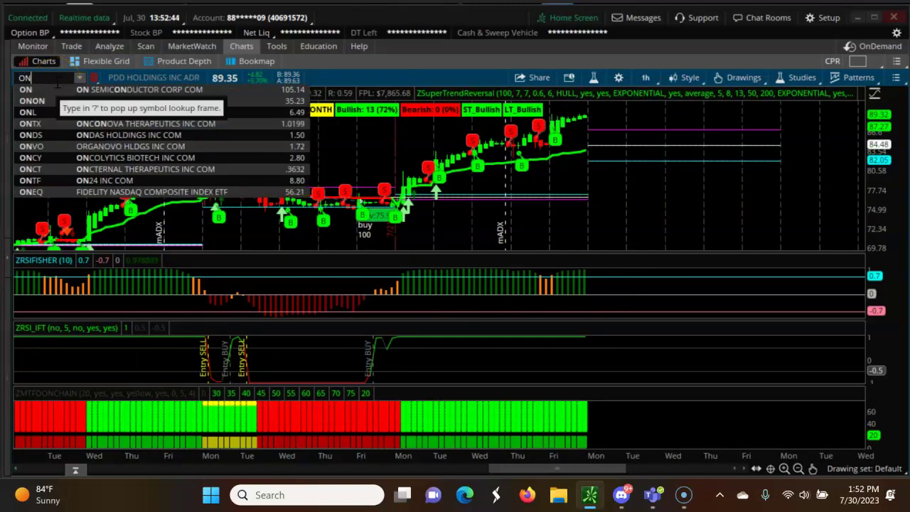
{"action": "left_click", "coordinate": [52, 88]}
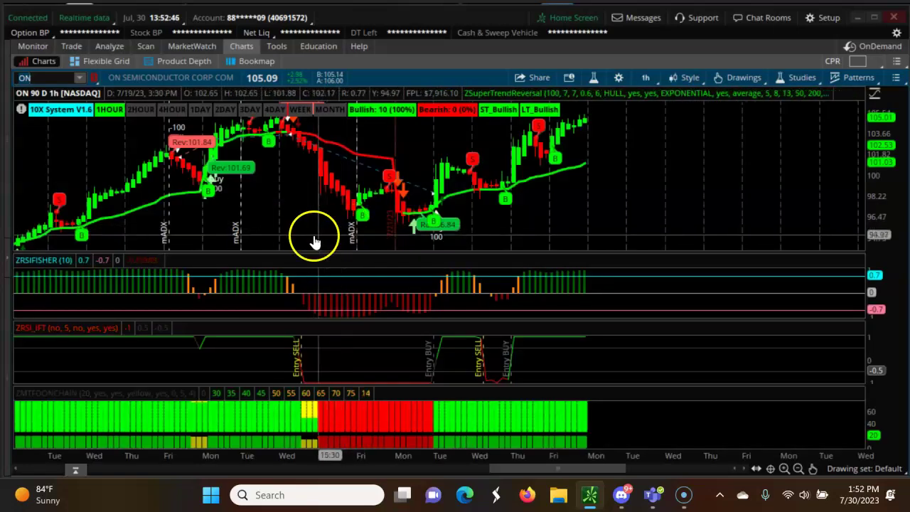